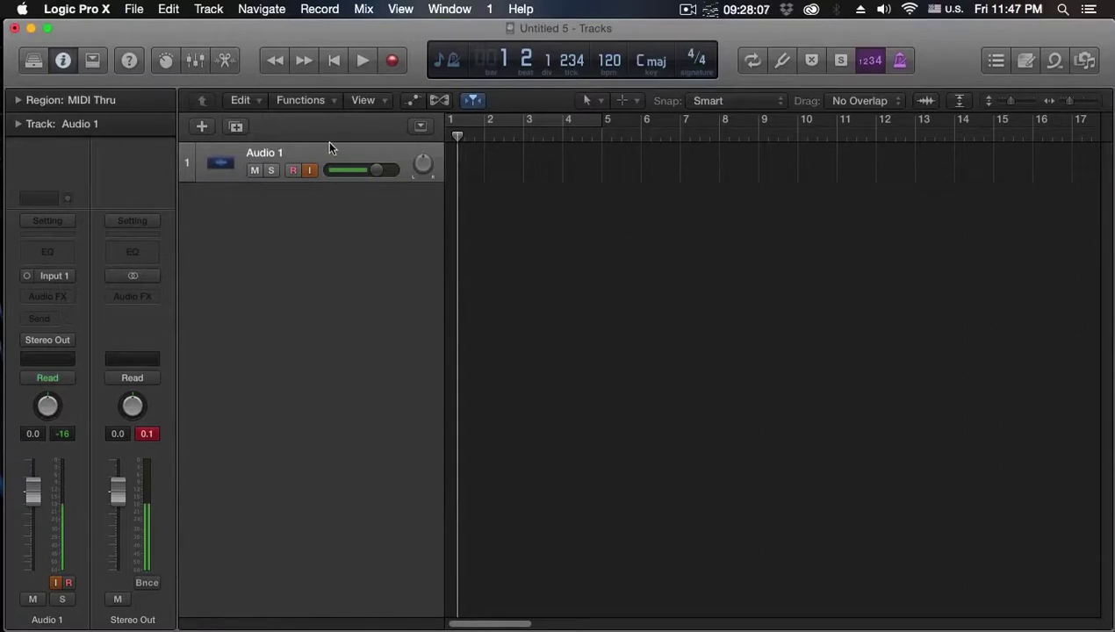
Check that Audio 1's input is Input 1, and close the track commands without adding a track.
click(64, 276)
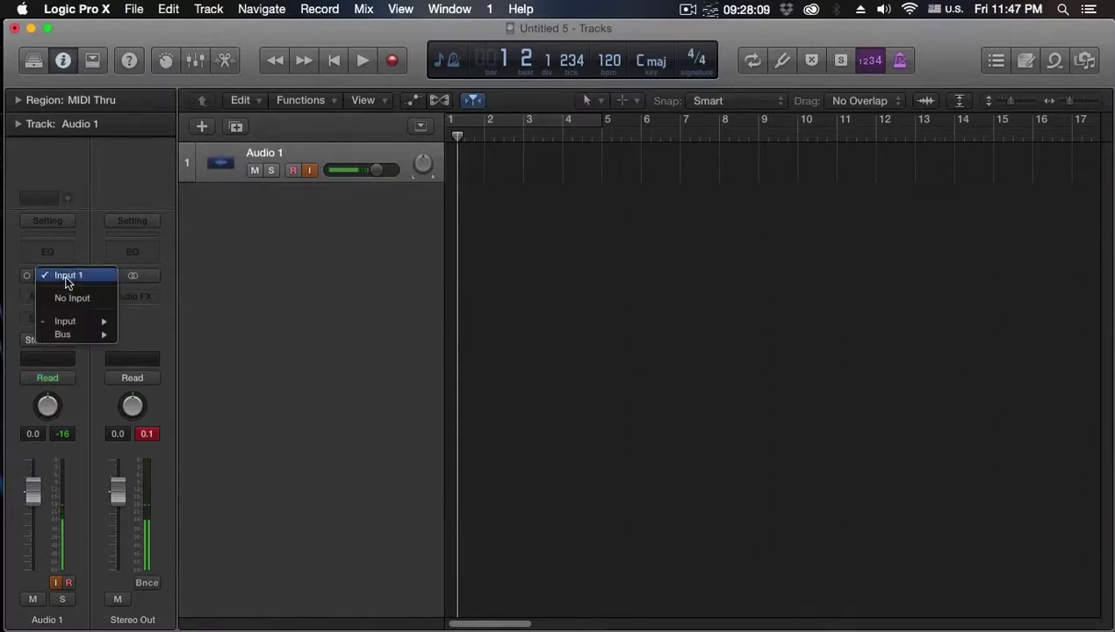
mouse_move(99, 322)
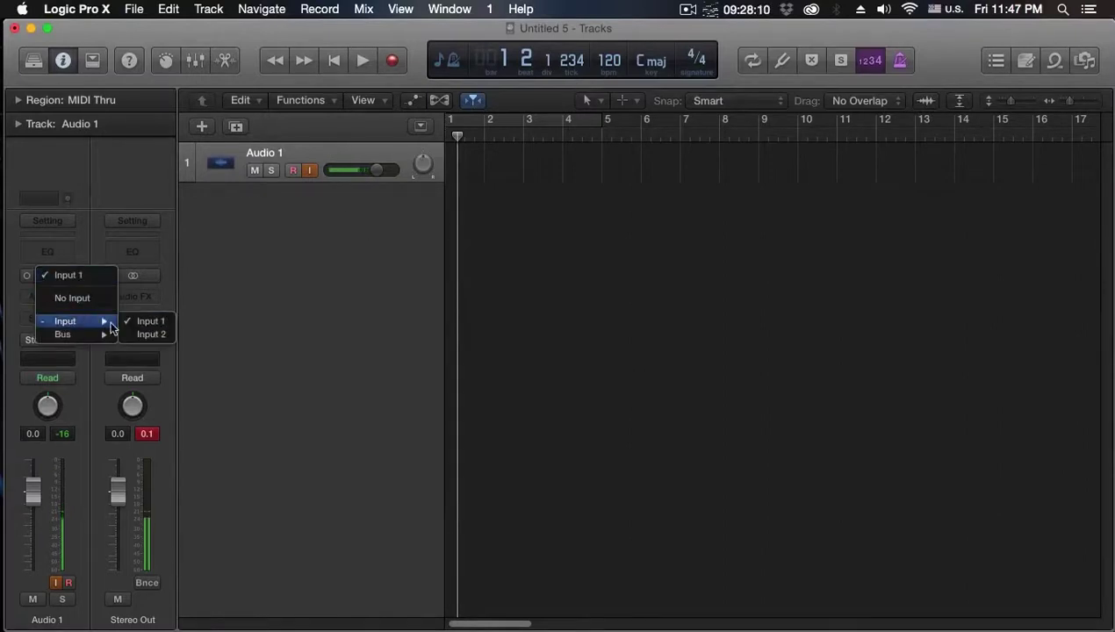
click(266, 313)
click(209, 10)
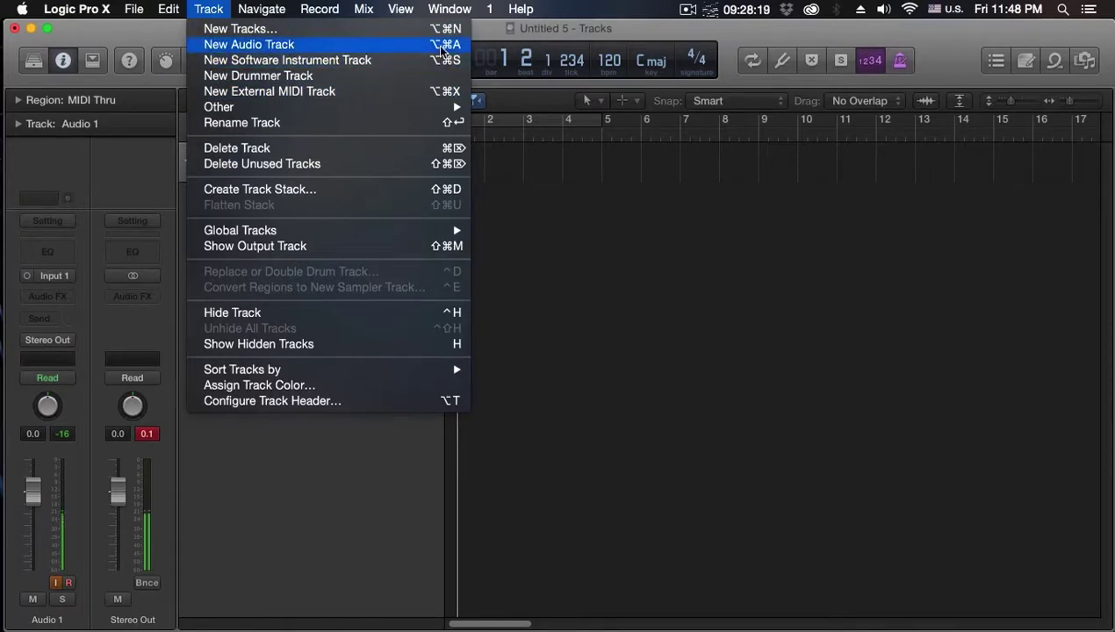
click(185, 323)
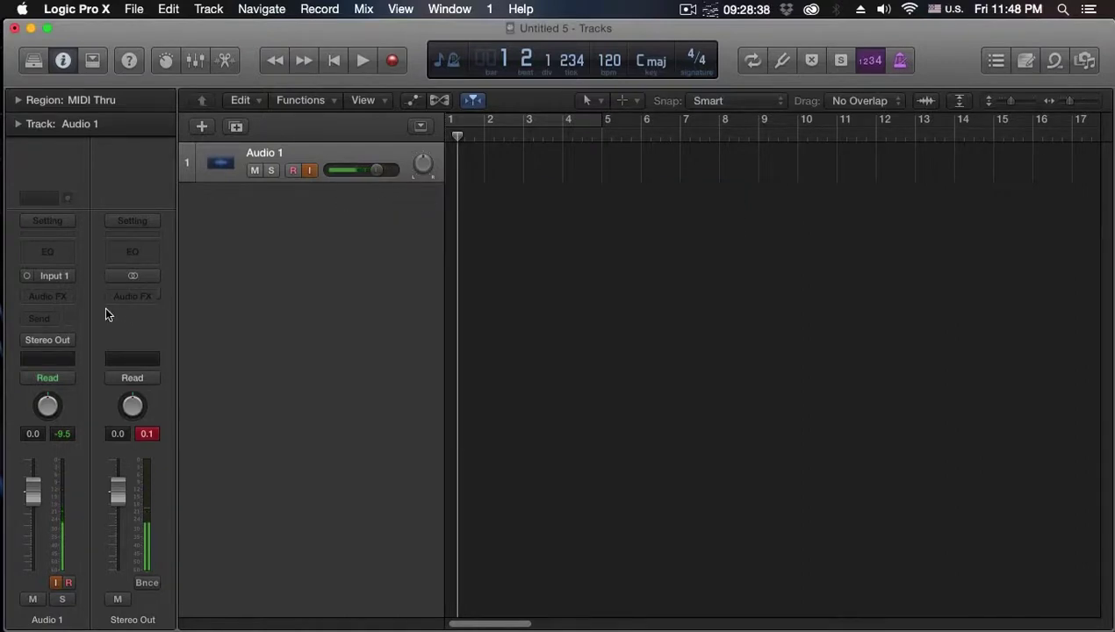
Send Audio 1 to Bus 1, creating Aux 1, and load BREVERB 2 on it.
click(40, 317)
mouse_move(72, 395)
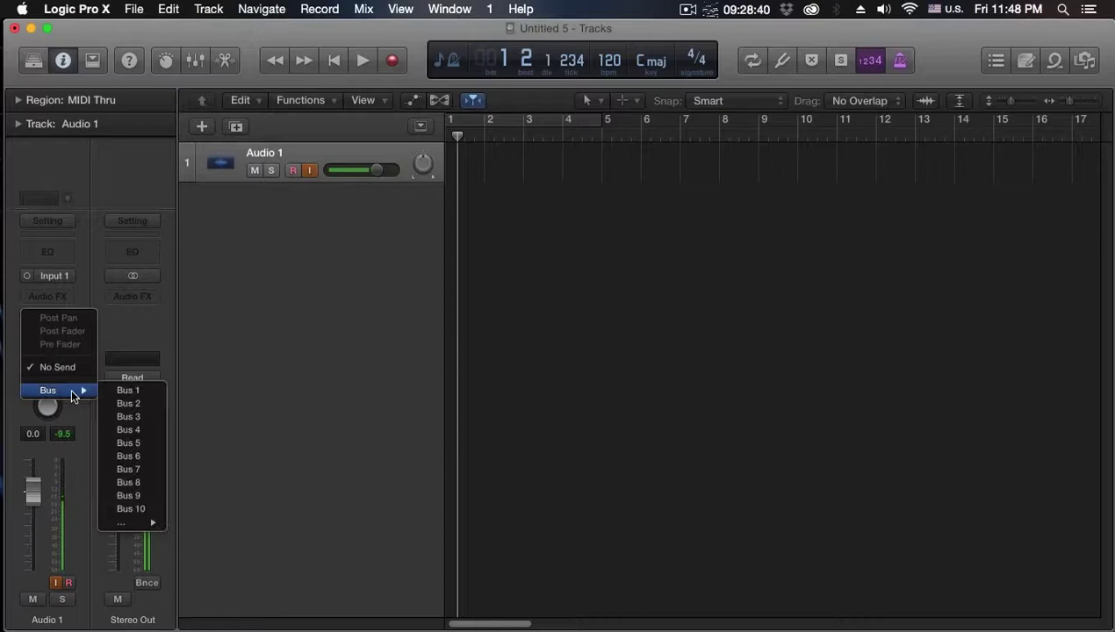
click(159, 396)
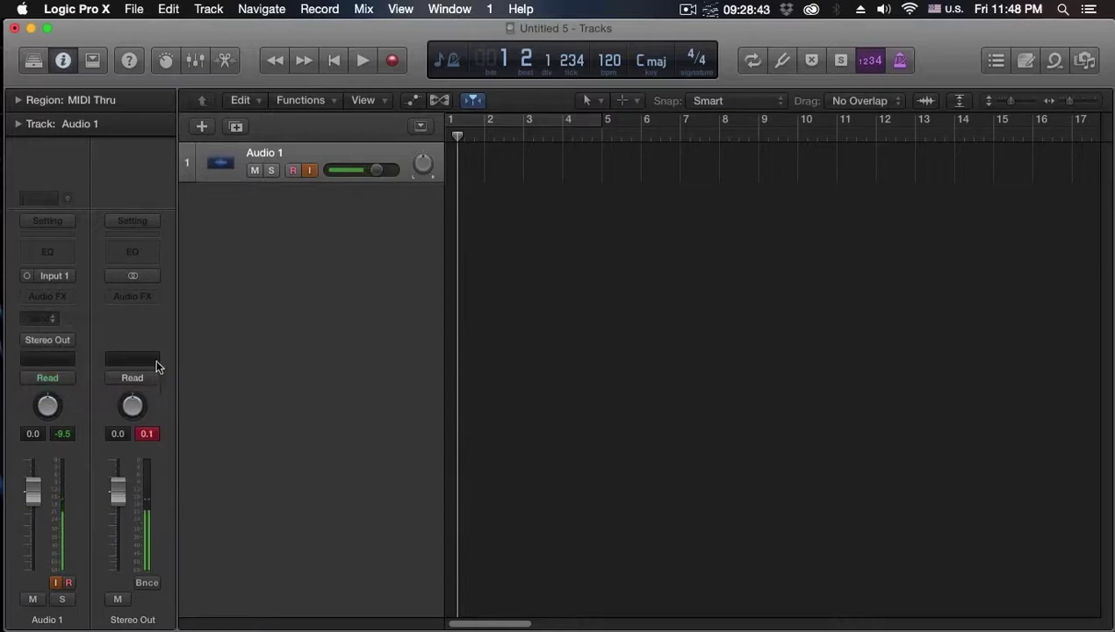
click(140, 289)
click(249, 358)
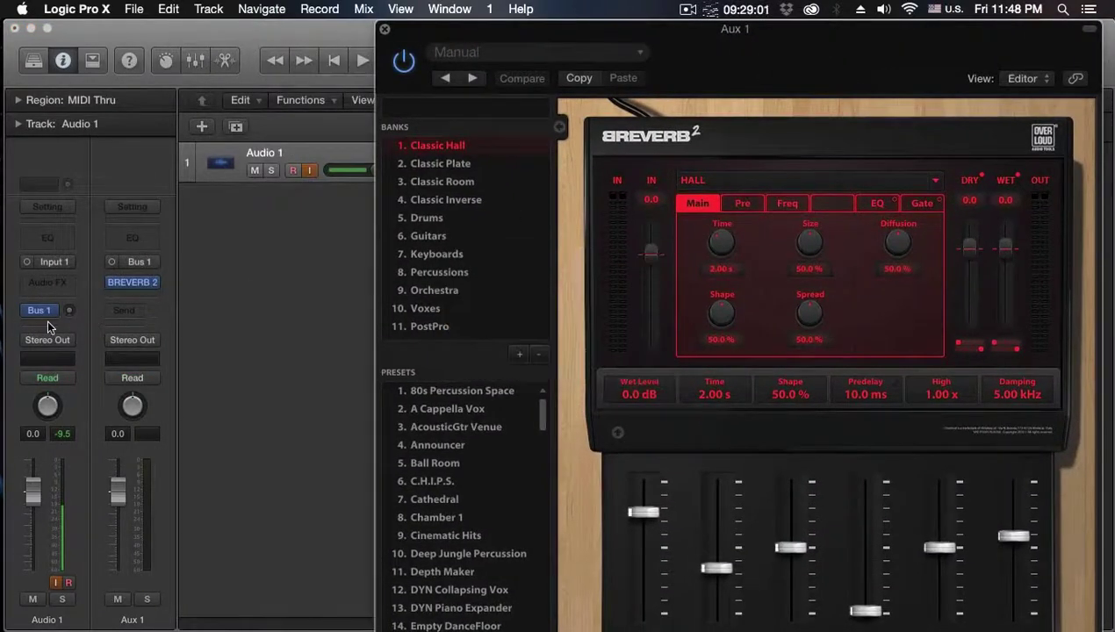
click(294, 478)
Set Audio 1's Bus 1 send level to about -20 dB and close BREVERB 2.
drag(68, 312, 67, 260)
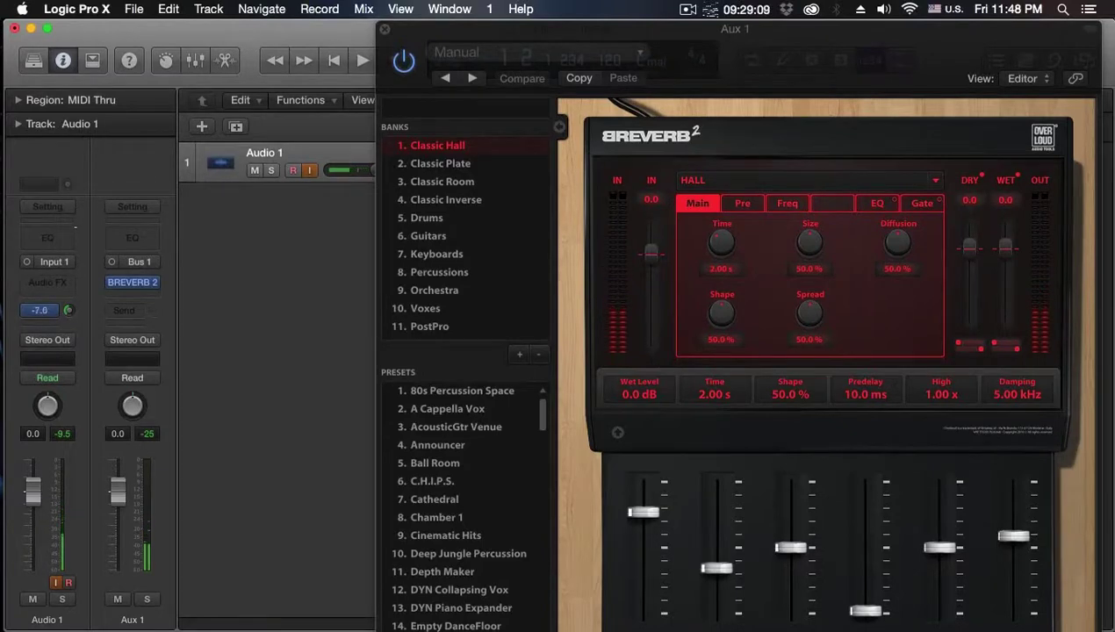
drag(68, 310, 68, 313)
drag(68, 309, 67, 311)
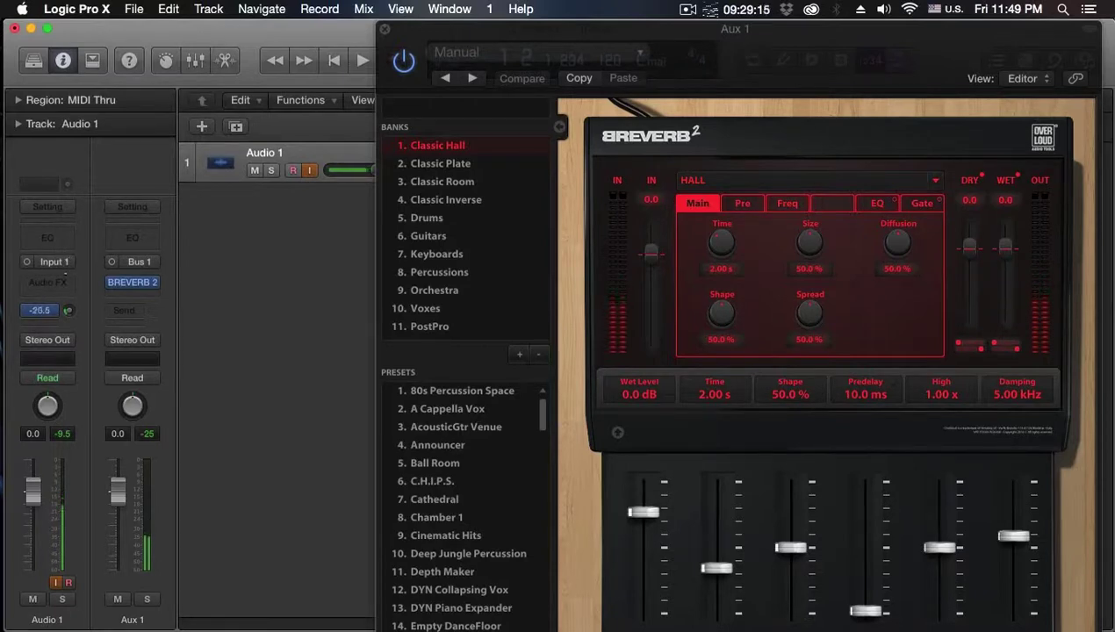
drag(67, 310, 67, 308)
click(383, 30)
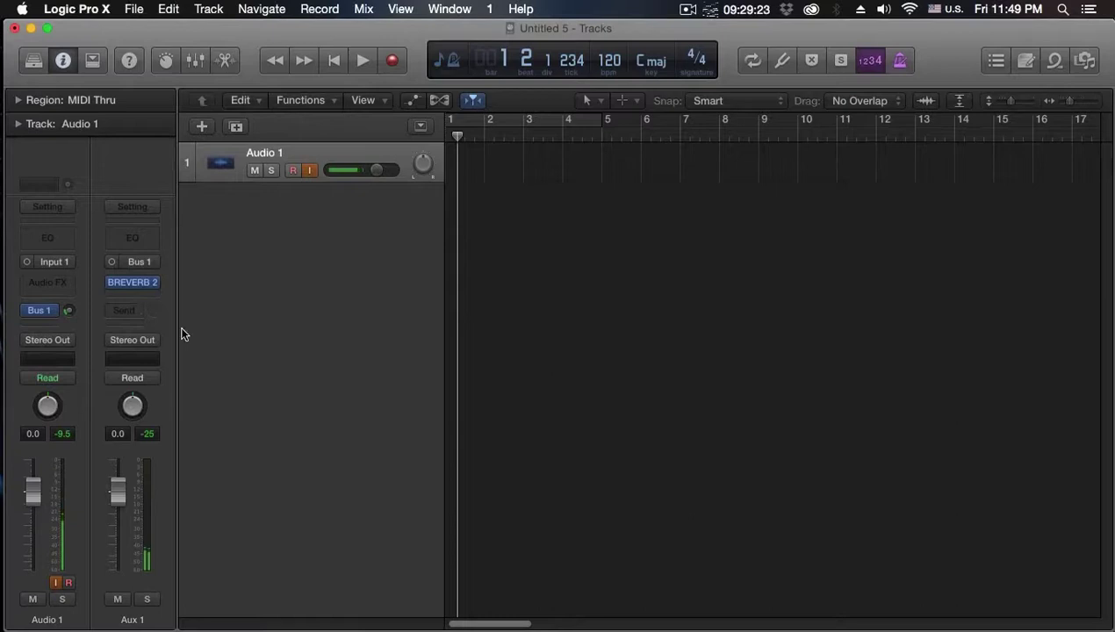
Insert mono Pitch Correction on Audio 1's Audio FX slot and move its window right.
click(53, 282)
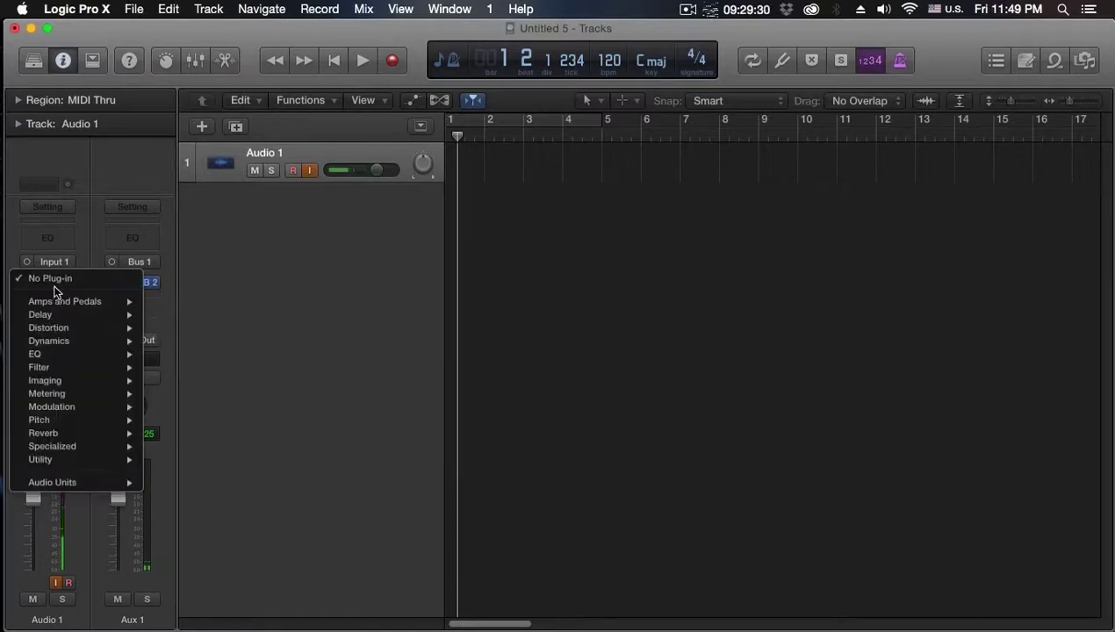
mouse_move(72, 422)
mouse_move(199, 432)
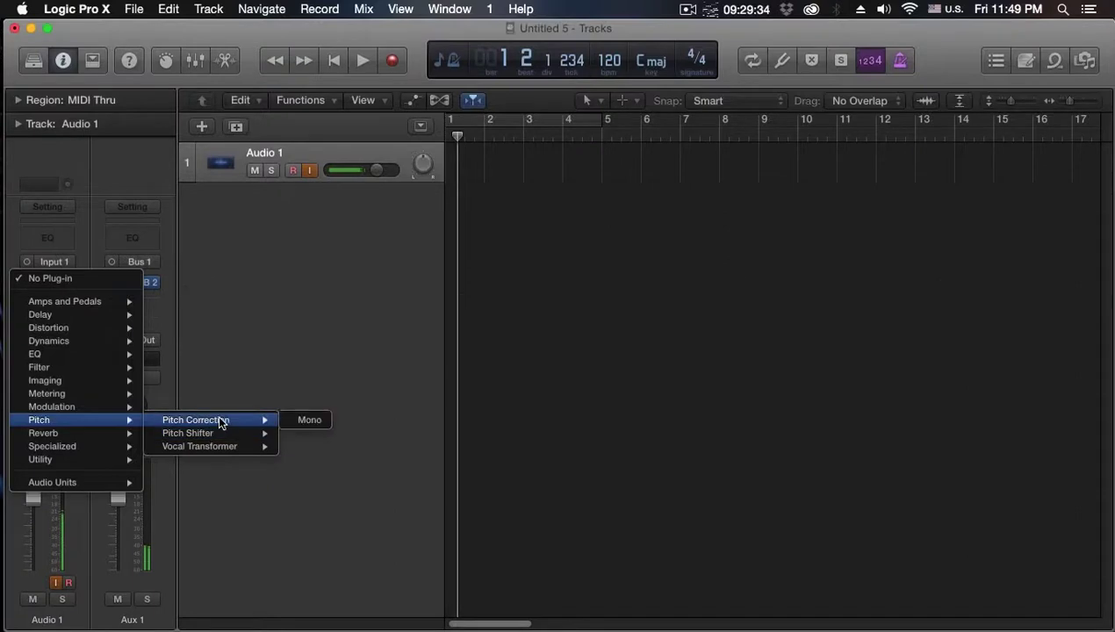
click(309, 420)
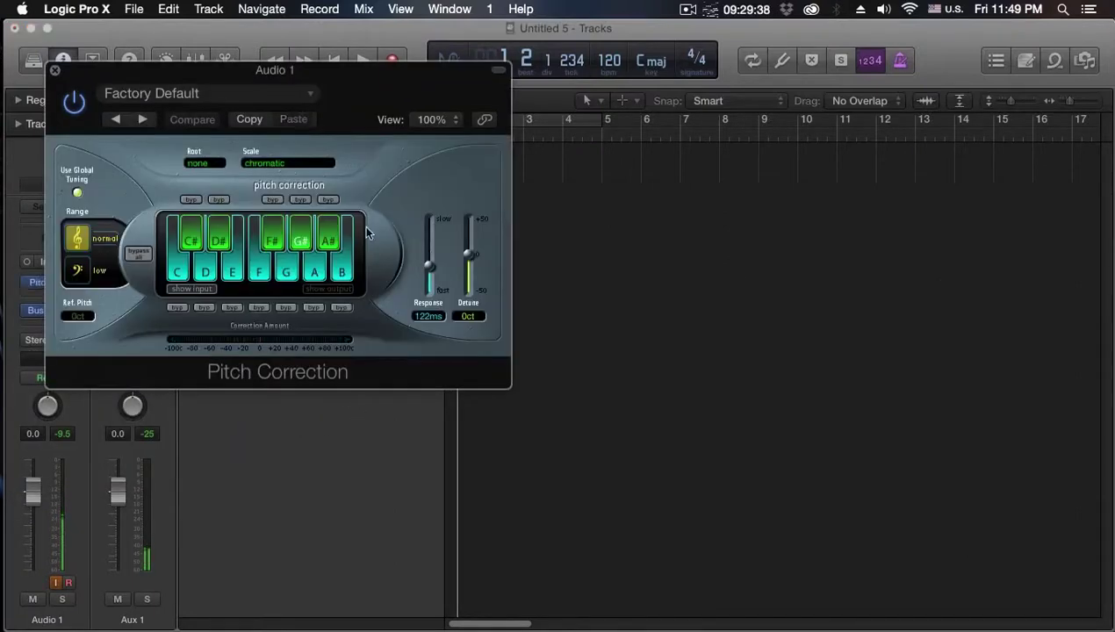
drag(406, 75, 634, 63)
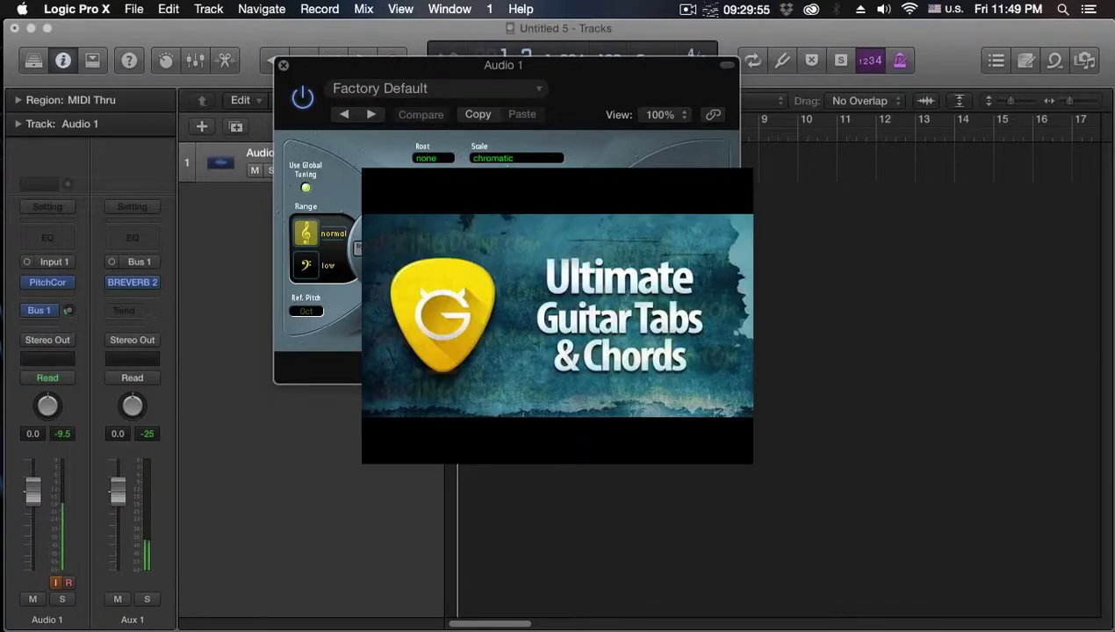
Set Pitch Correction's scale to natural minor and its Response slider to 0.00 ms.
click(504, 158)
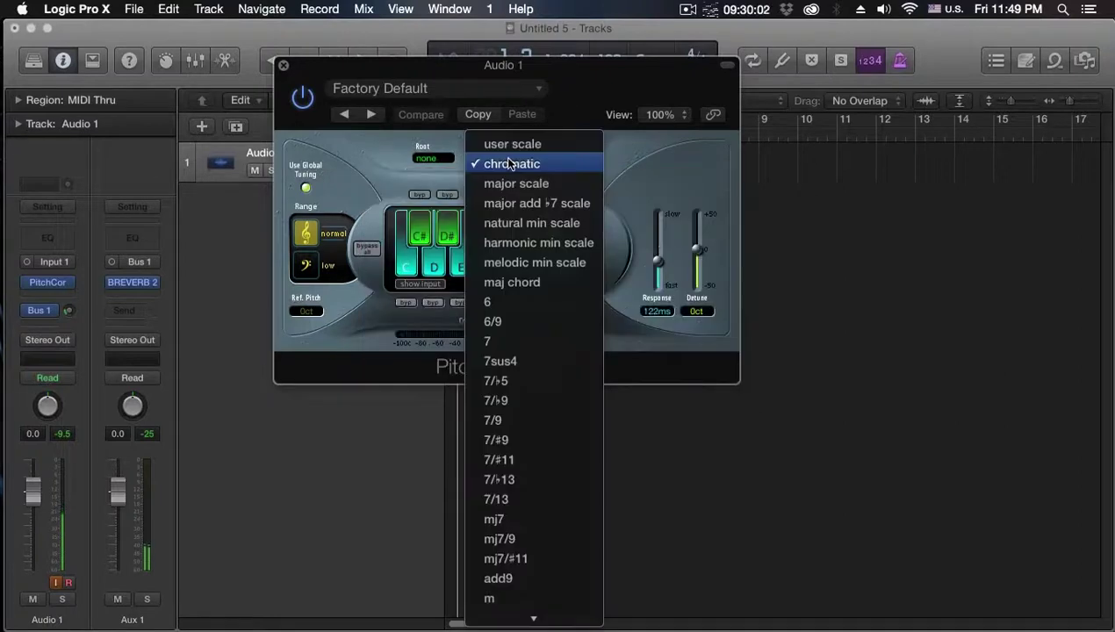
click(524, 223)
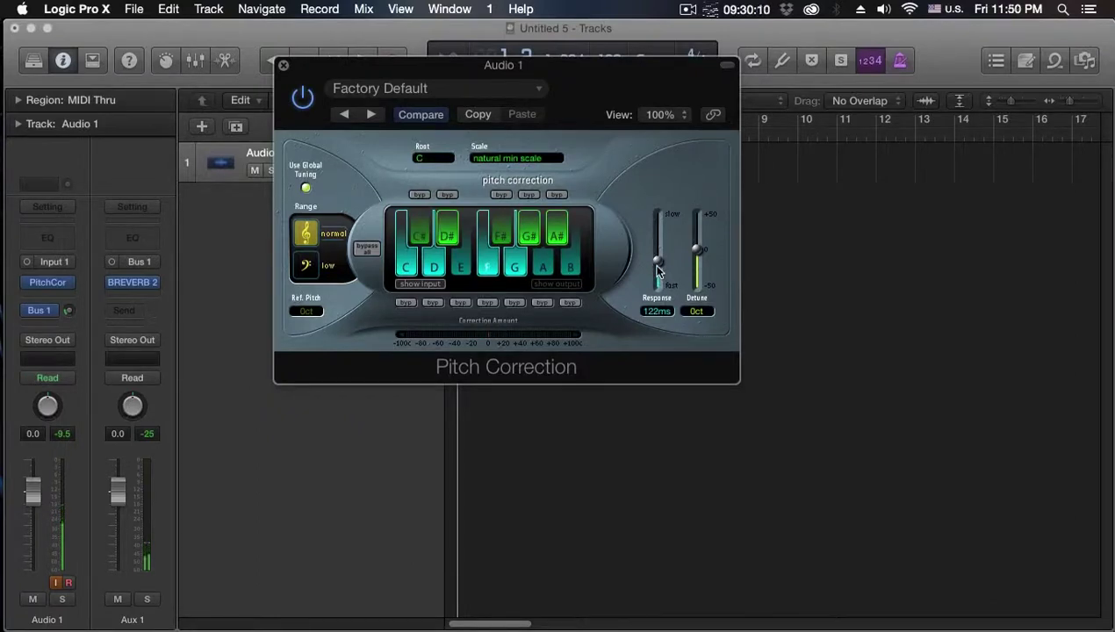
drag(657, 268, 654, 276)
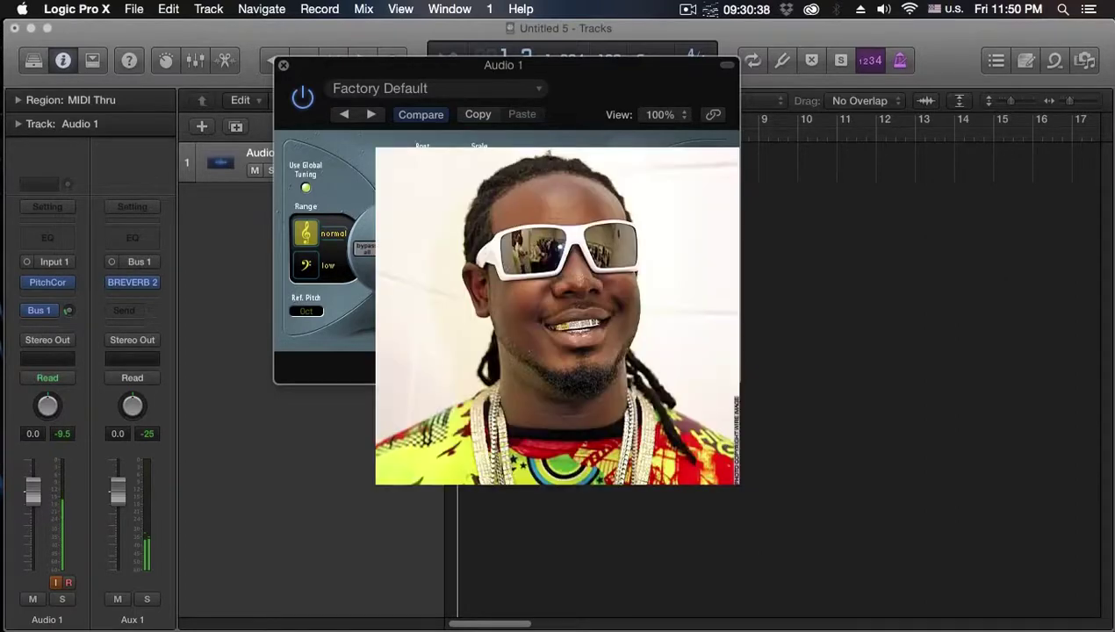
mouse_move(654, 276)
mouse_down()
mouse_move(656, 212)
mouse_move(654, 286)
mouse_up()
Close Pitch Correction and add a send from Audio 1 to Bus 2, creating Aux 2.
click(282, 68)
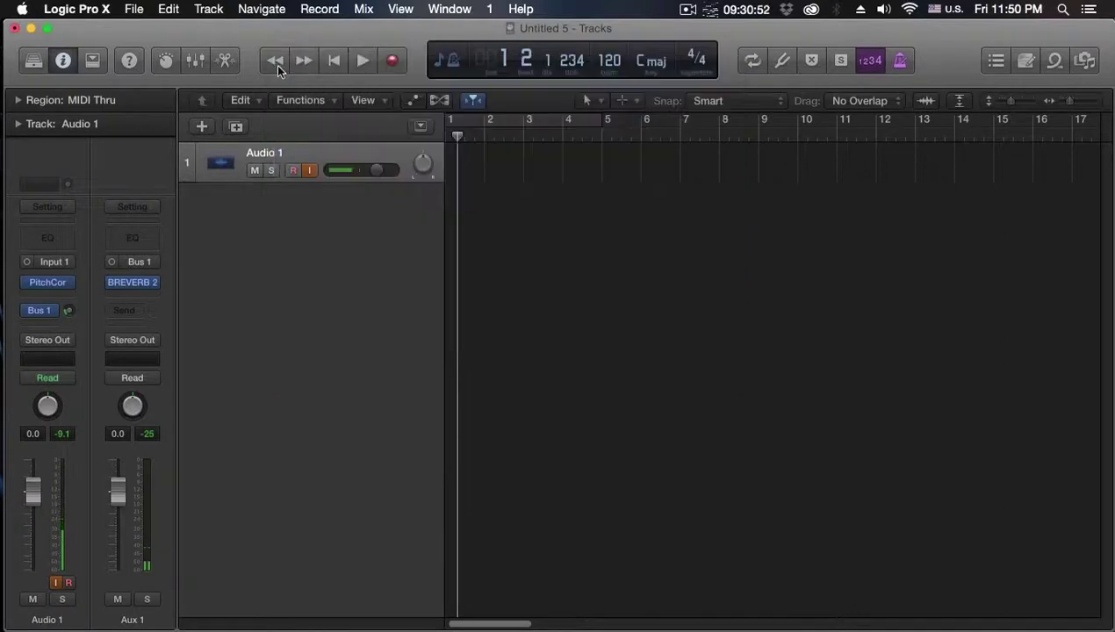
click(35, 311)
mouse_move(72, 401)
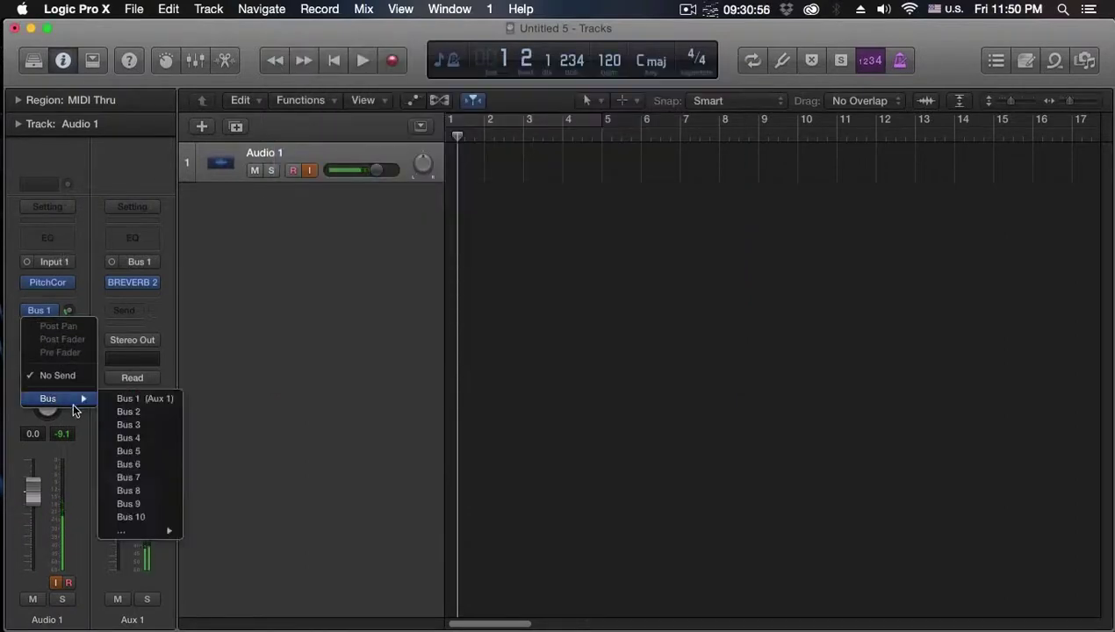
click(130, 411)
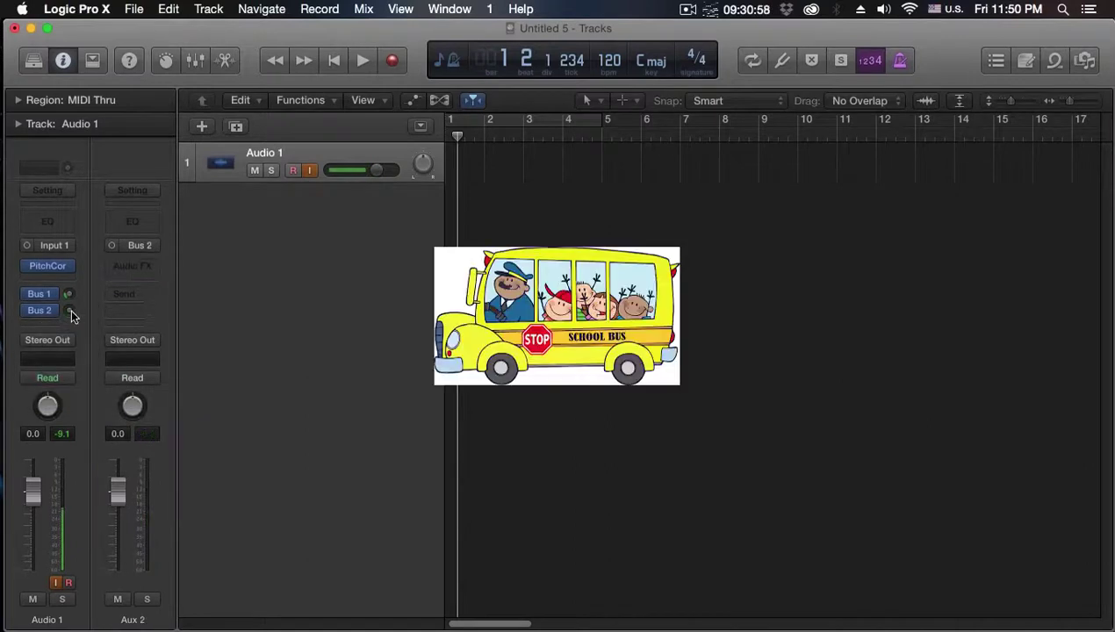
Load Waves CLA Effects in Mono->Stereo on Aux 2's Audio FX slot.
click(114, 273)
mouse_move(224, 478)
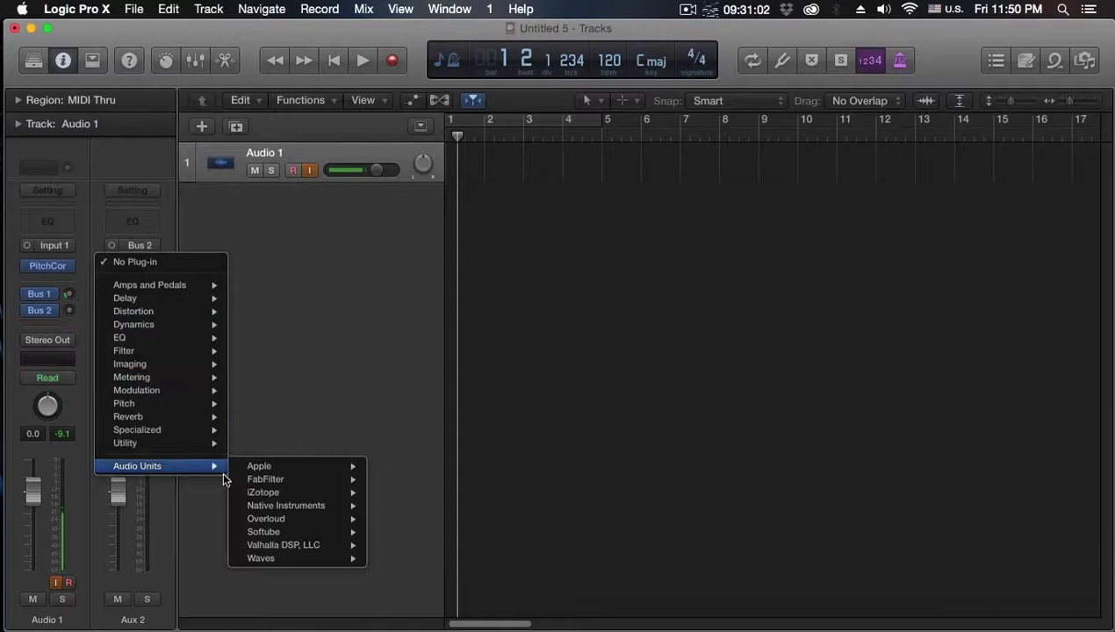
mouse_move(258, 558)
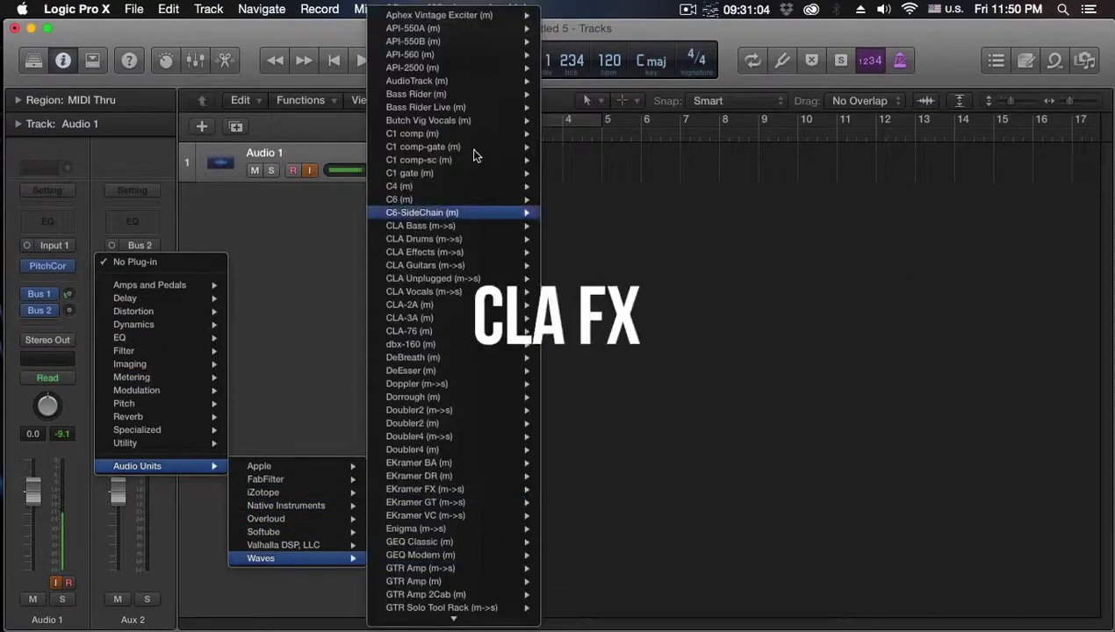
mouse_move(523, 245)
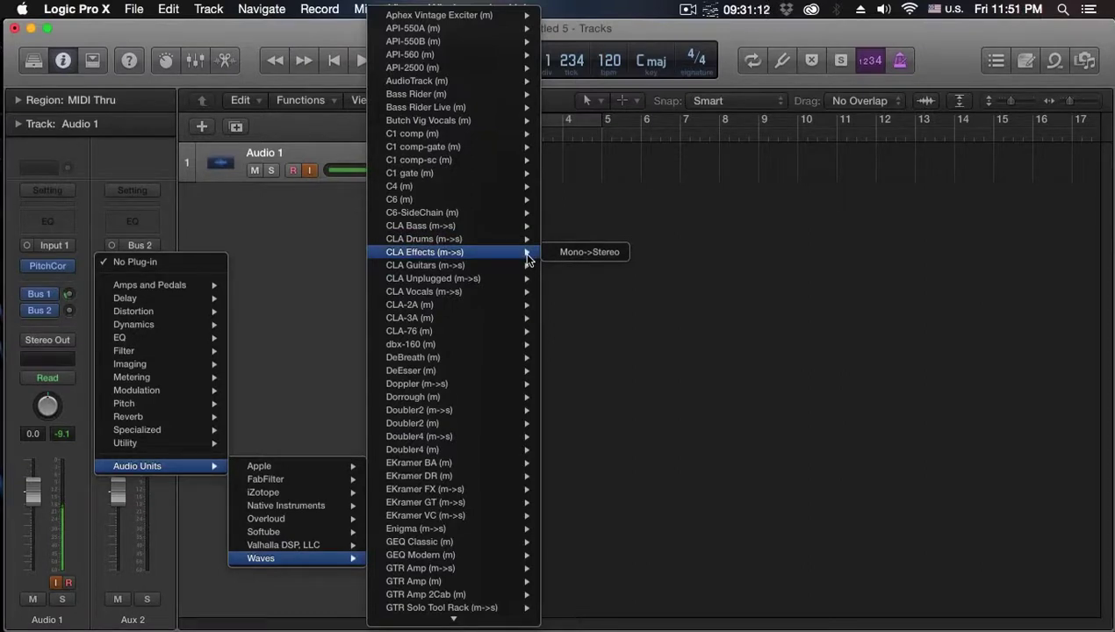
click(553, 256)
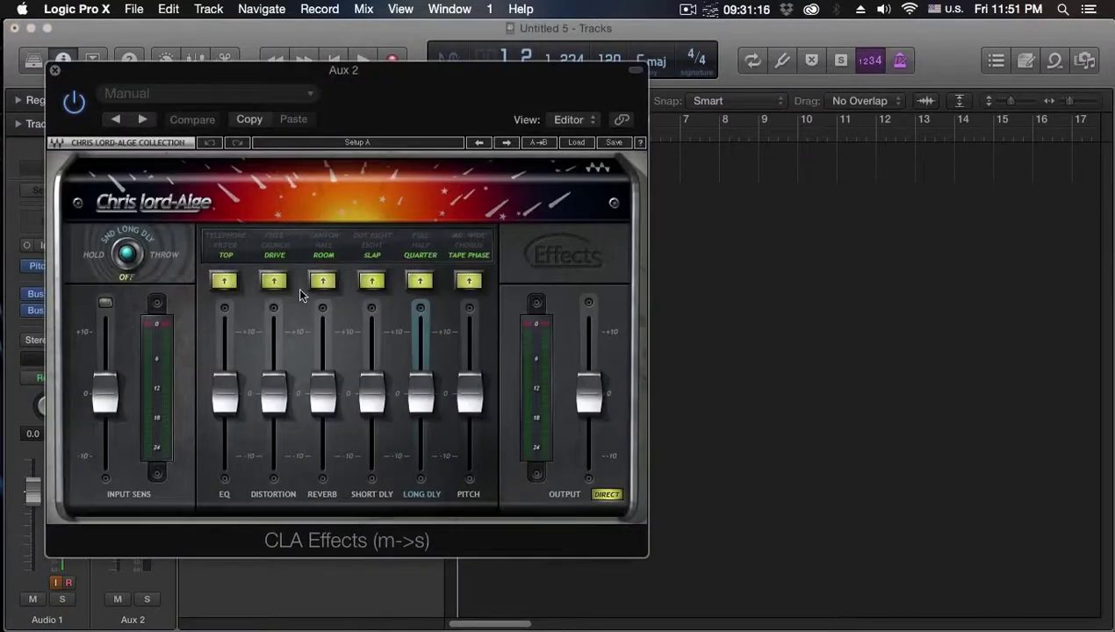
Set CLA Effects EQ to Telephone and distortion to Crunch, then raise Audio 1's sends.
click(222, 280)
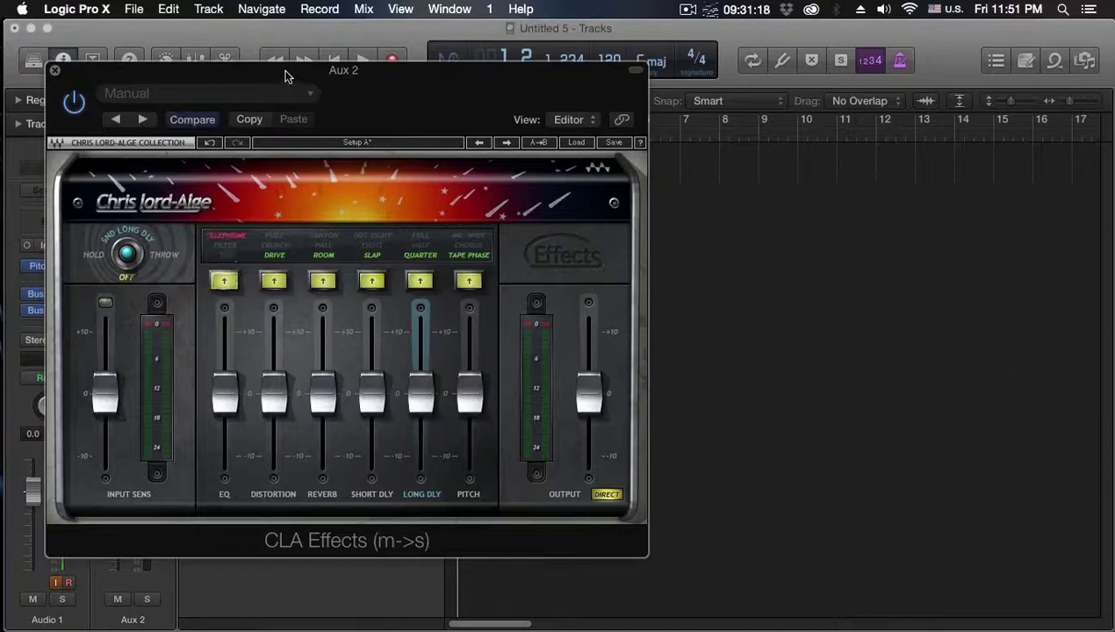
drag(286, 72, 689, 8)
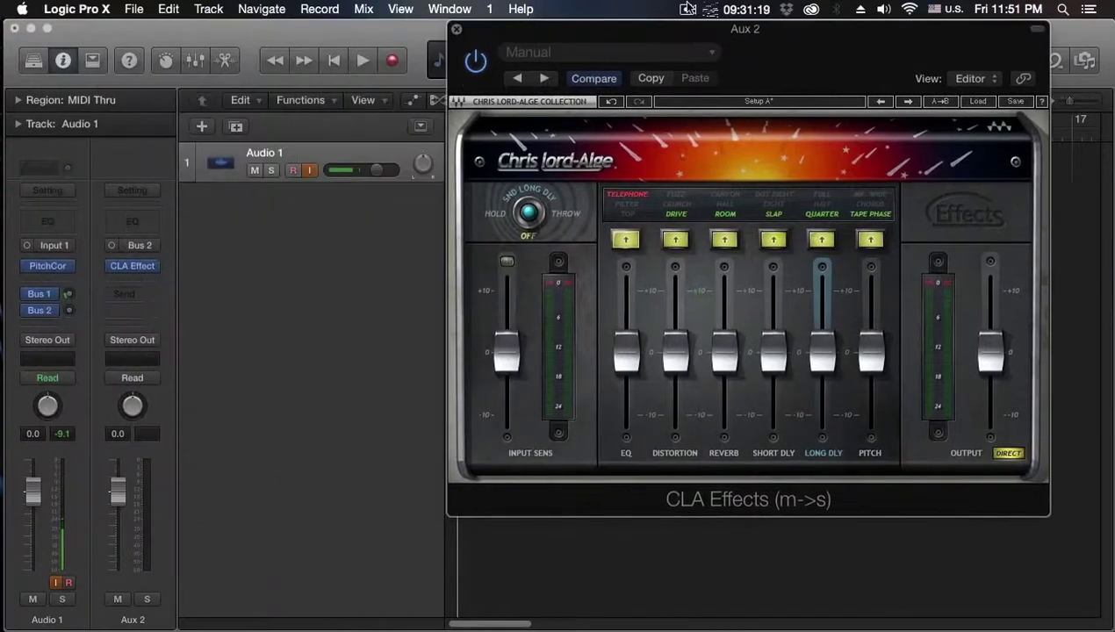
click(675, 239)
drag(69, 310, 68, 292)
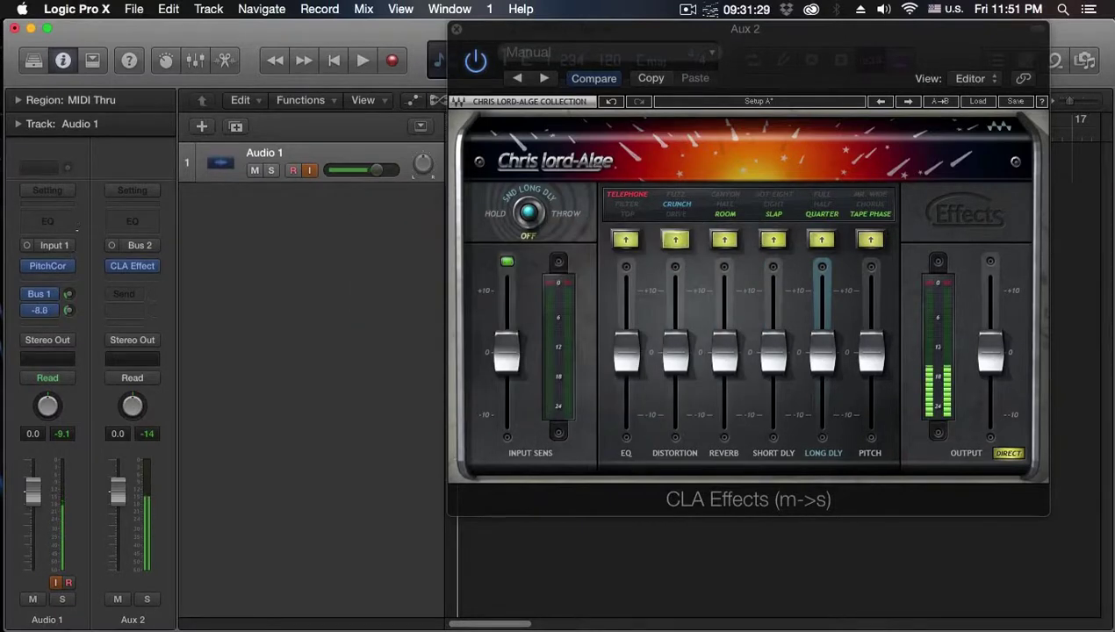
drag(69, 293, 68, 293)
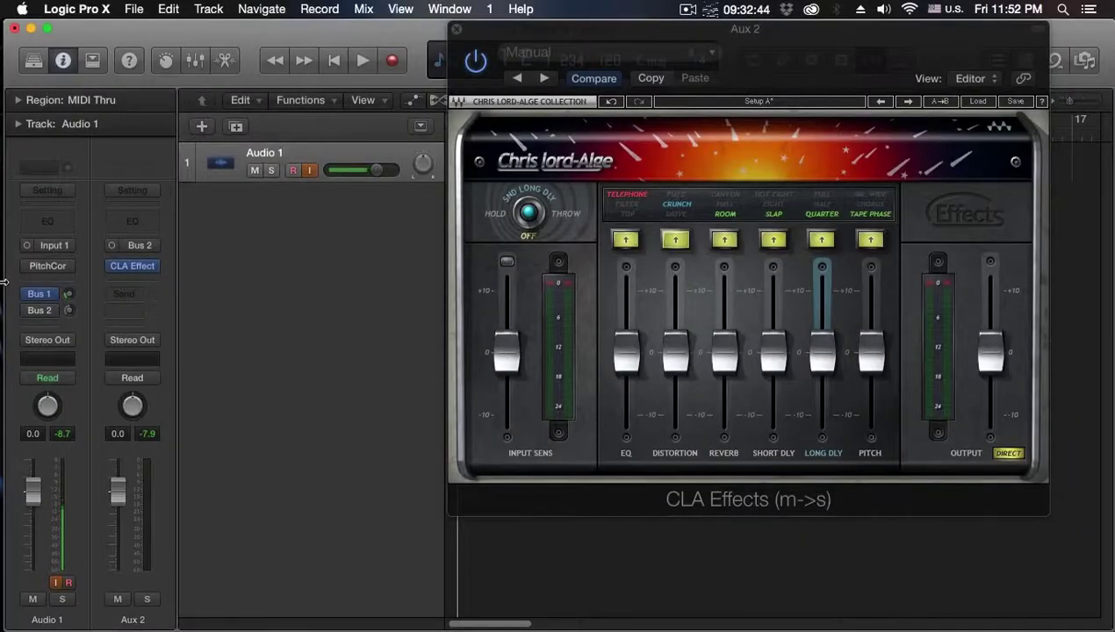
Add a third Audio 1 send to Bus 4, creating Aux 3.
click(44, 326)
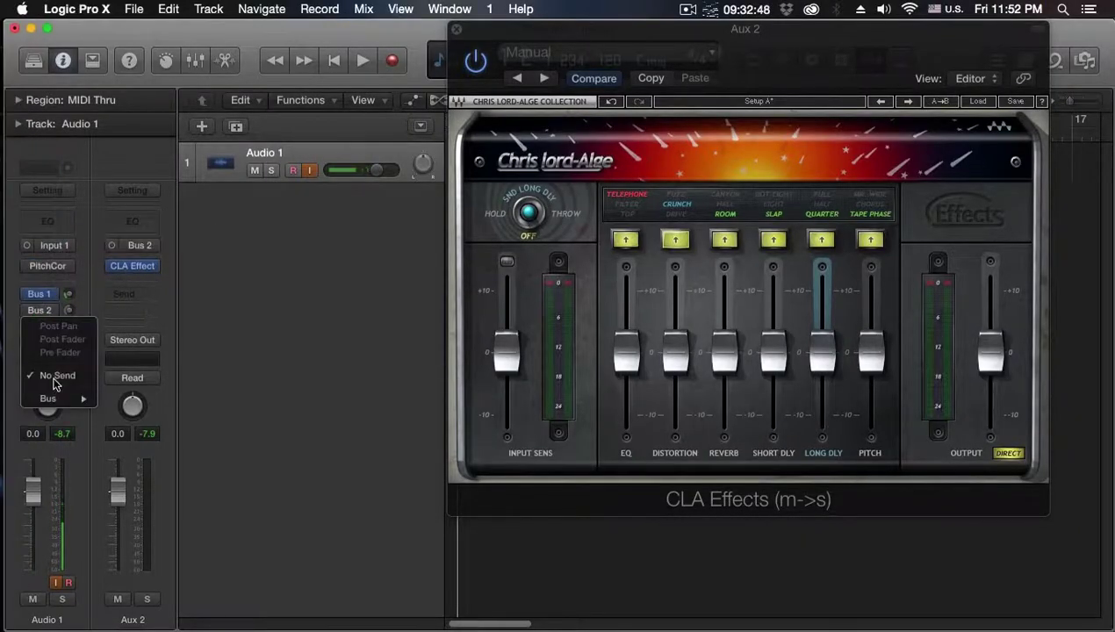
mouse_move(72, 402)
click(149, 437)
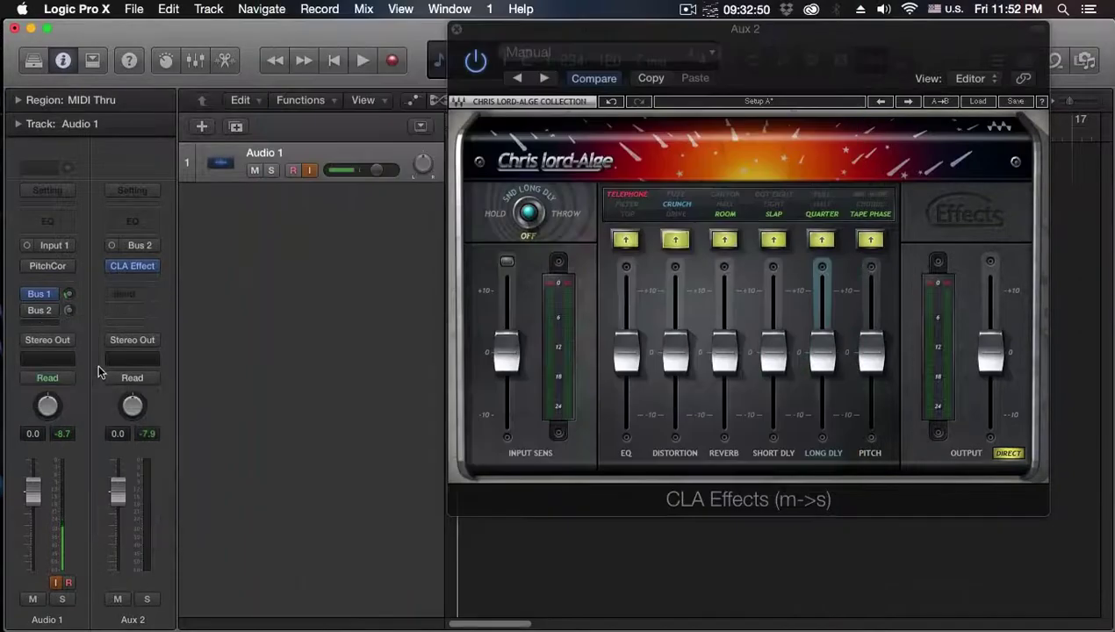
Load Waves MannyM Distortion (Mono) on Aux 3 and move its window into full view.
click(132, 249)
mouse_move(180, 452)
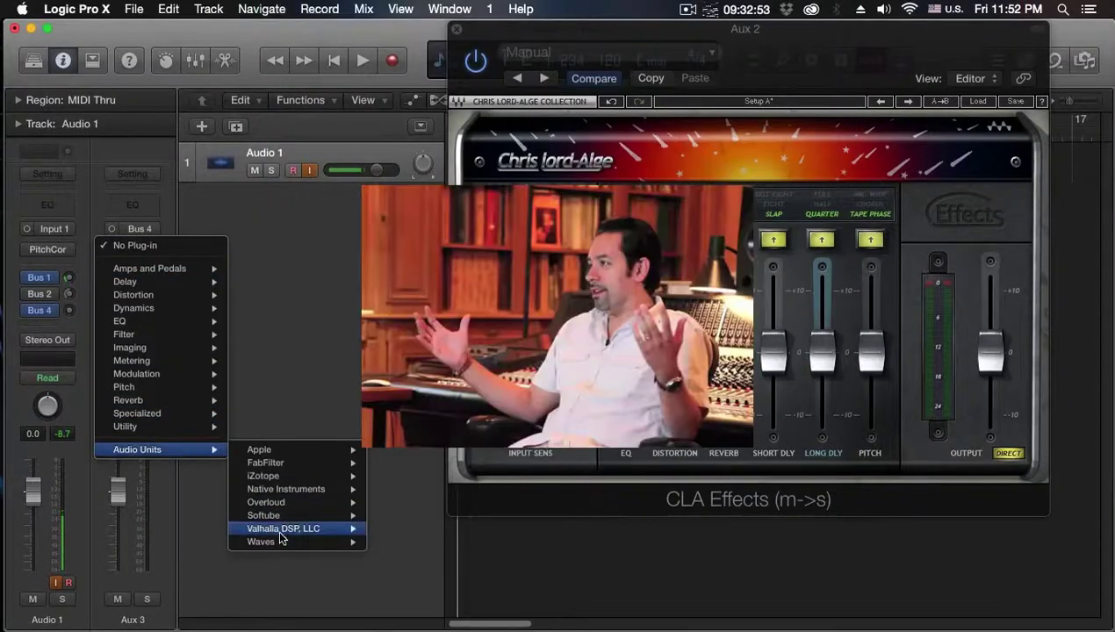
mouse_move(283, 541)
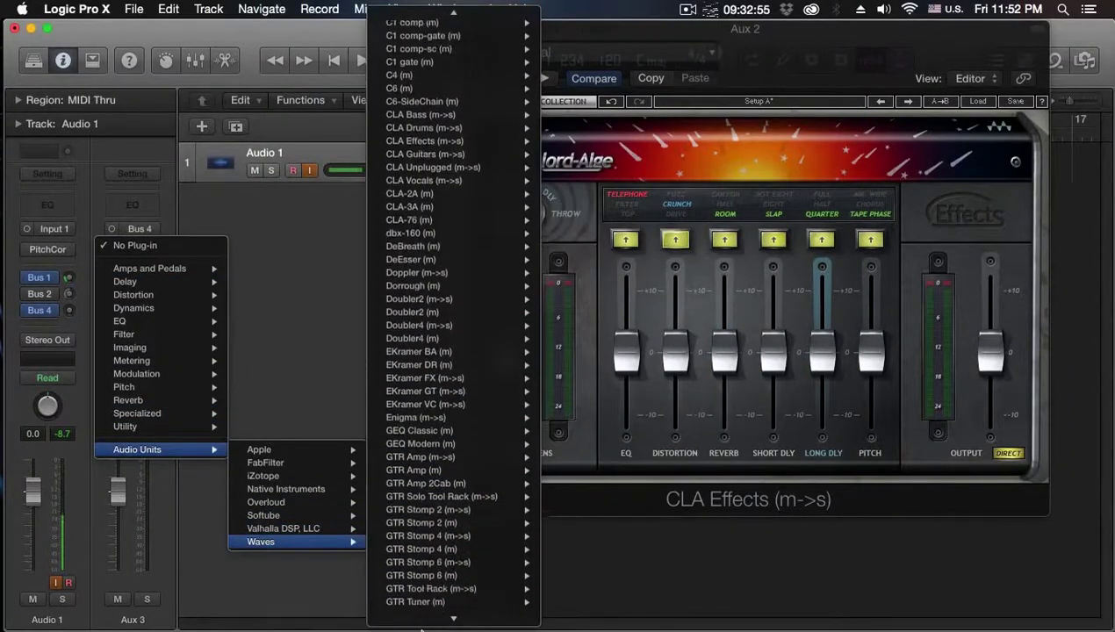
mouse_move(452, 620)
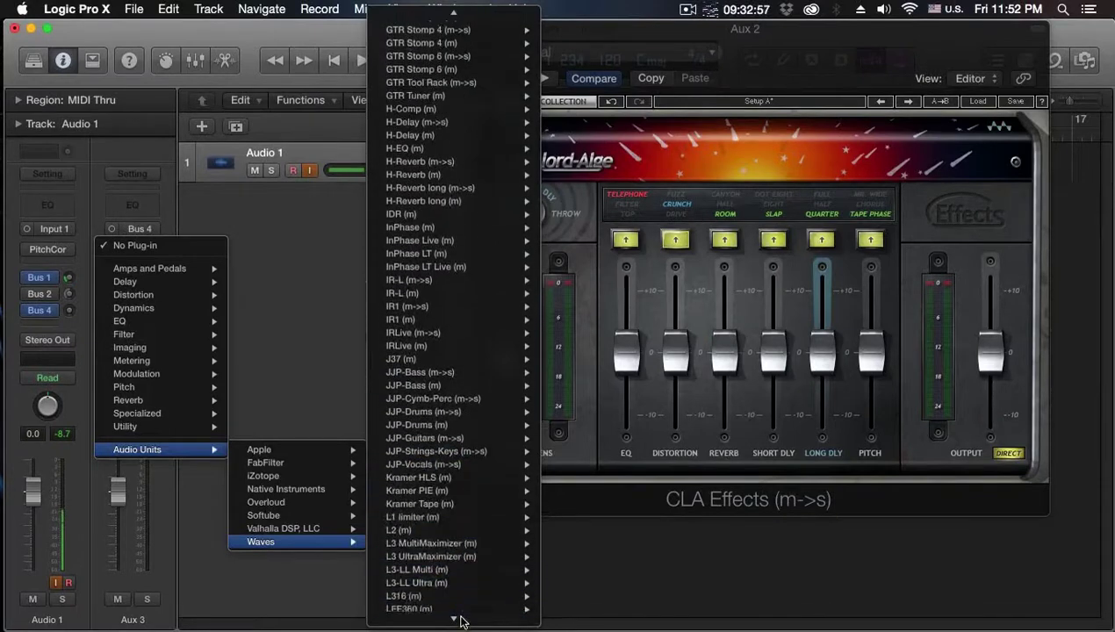
mouse_move(495, 507)
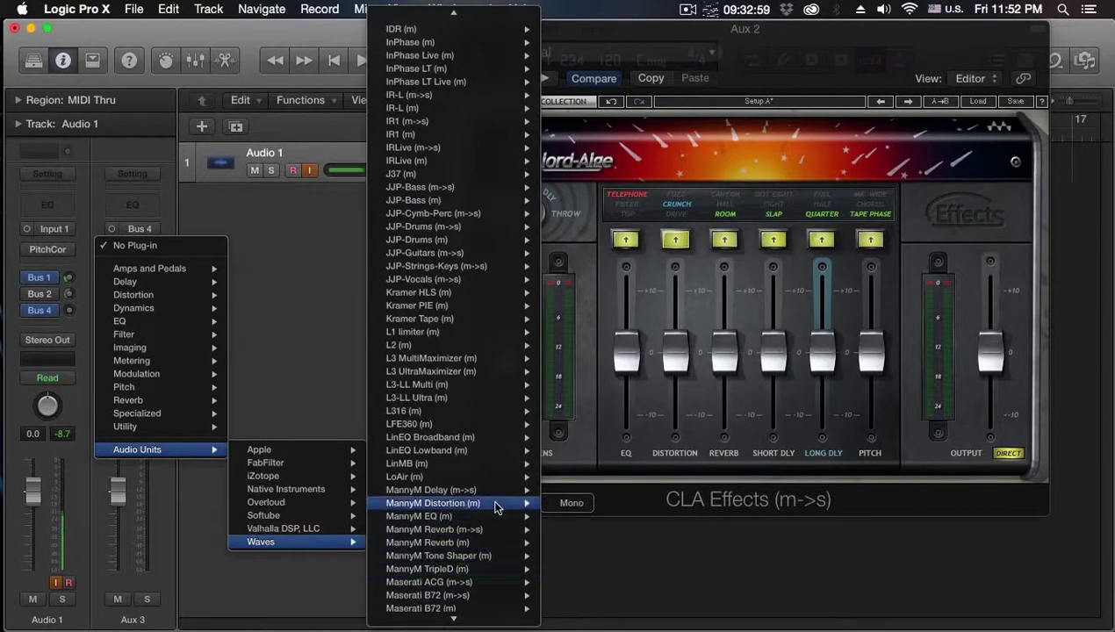
click(569, 502)
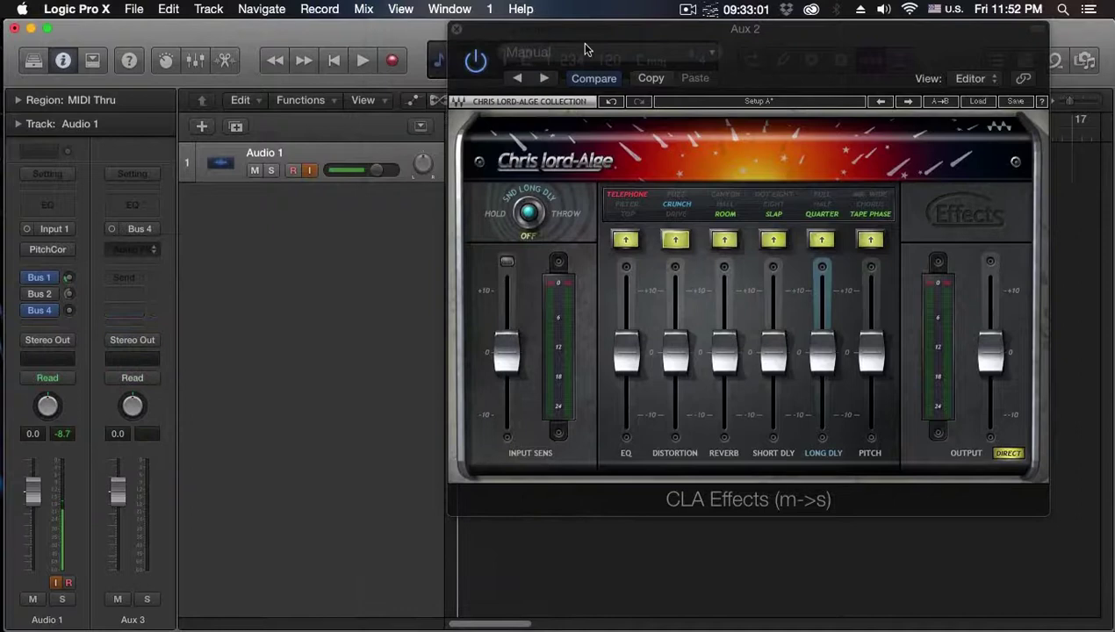
drag(208, 83, 456, 82)
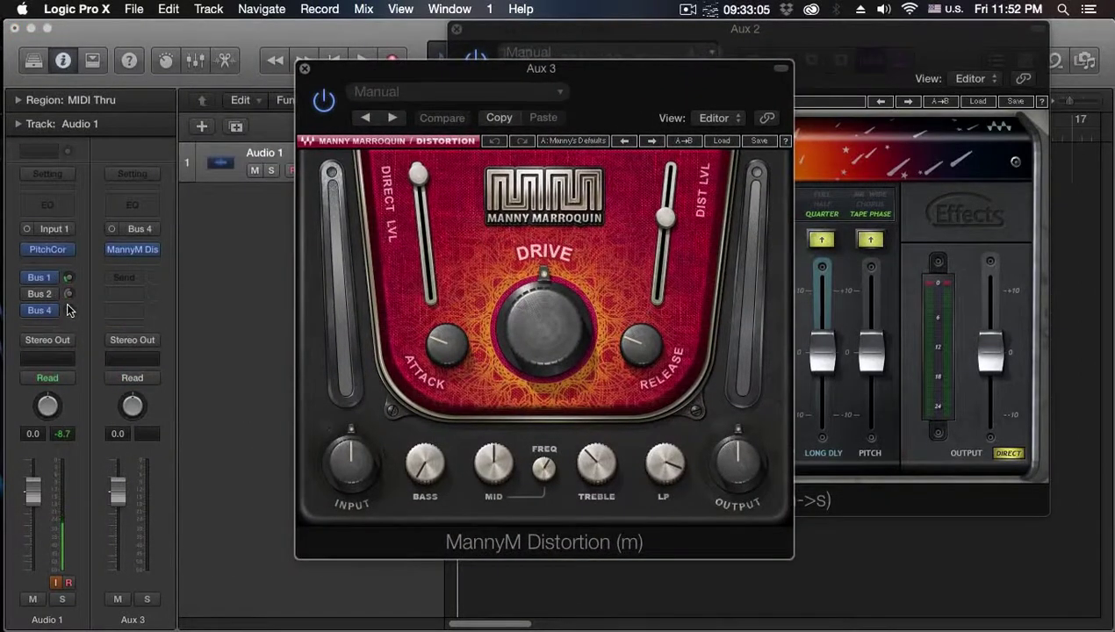
Drag Audio 1's Bus 4 send up to -10.4 and turn MannyM Distortion's Treble down to -14.0.
click(69, 310)
drag(69, 310, 74, 249)
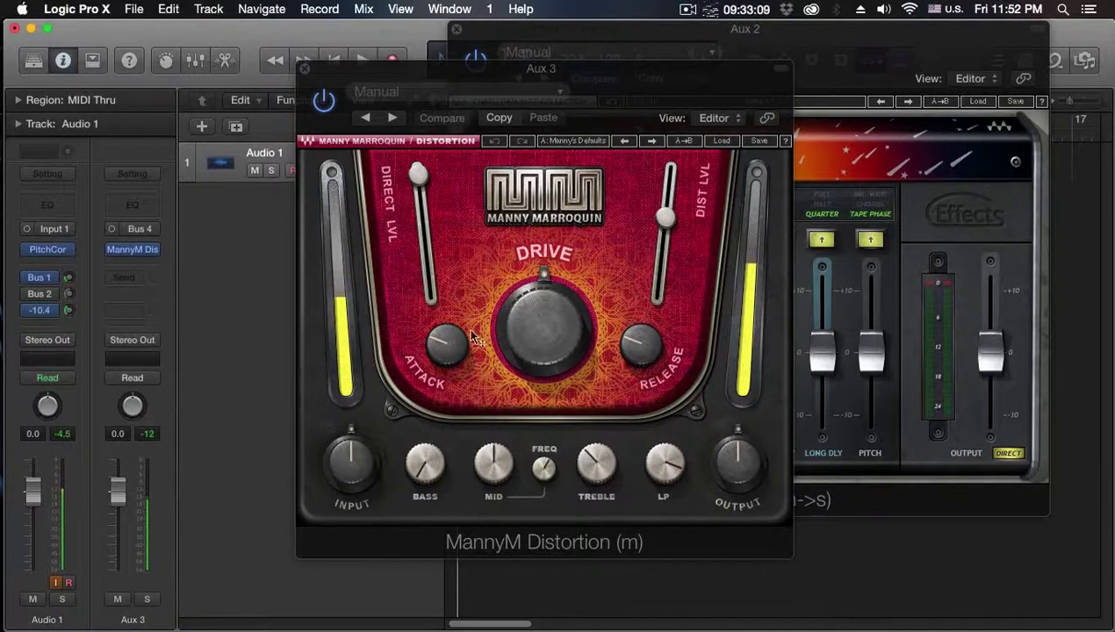
click(558, 320)
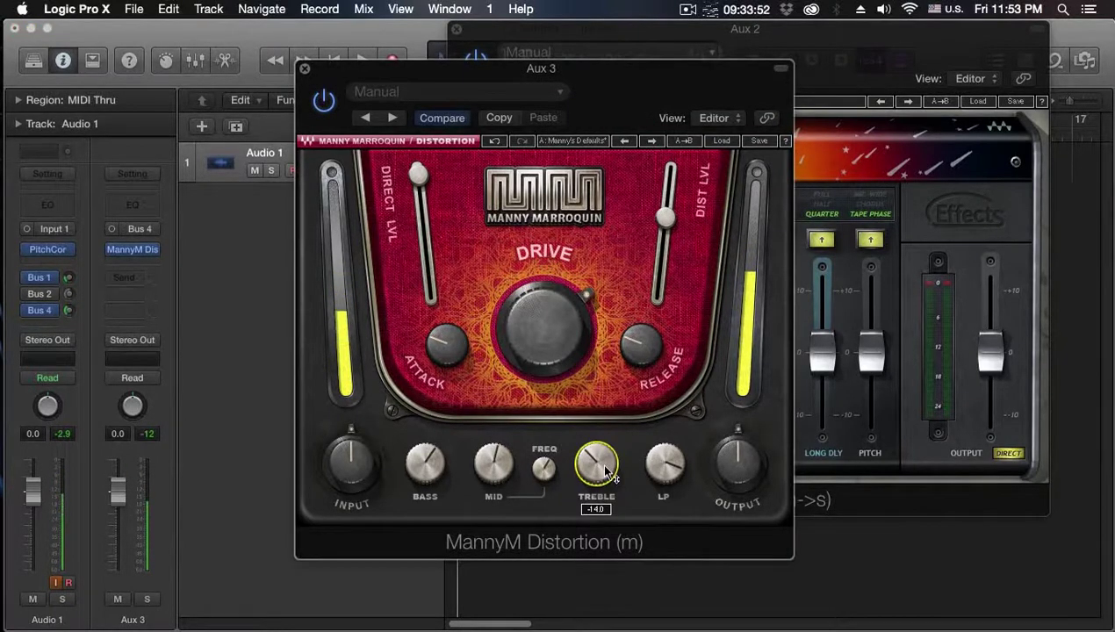